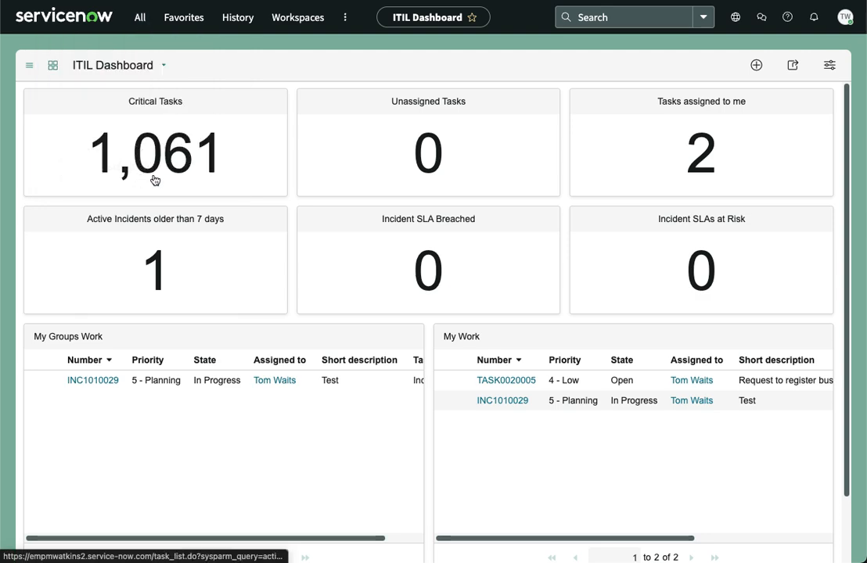
Open the record list of the database view u_only_key_fields_from_incident using its name with .LIST.
{"action": "left_click", "coordinate": [101, 142]}
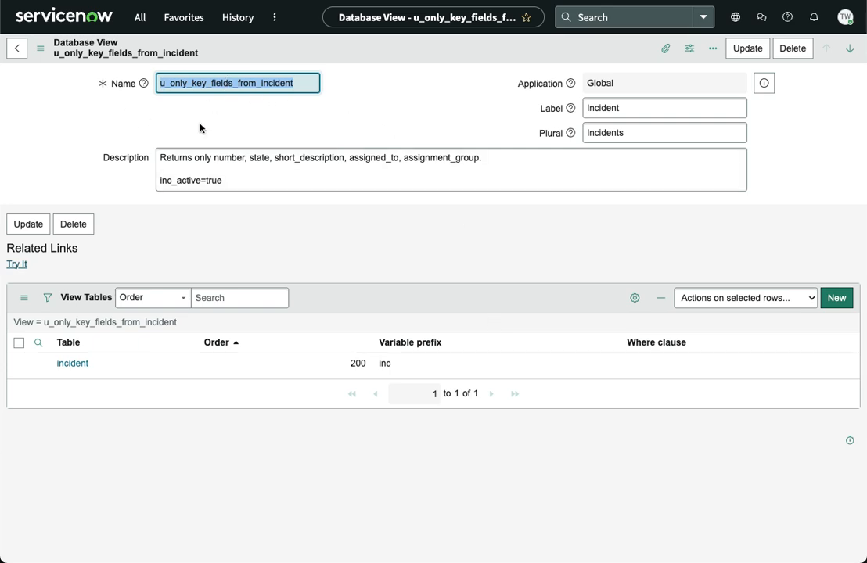
{"action": "left_click", "coordinate": [130, 14]}
{"action": "key", "text": "ctrl+a"}
{"action": "type", "text": "u_only_key_fields_from_incident"}
{"action": "type", "text": ".LIST"}
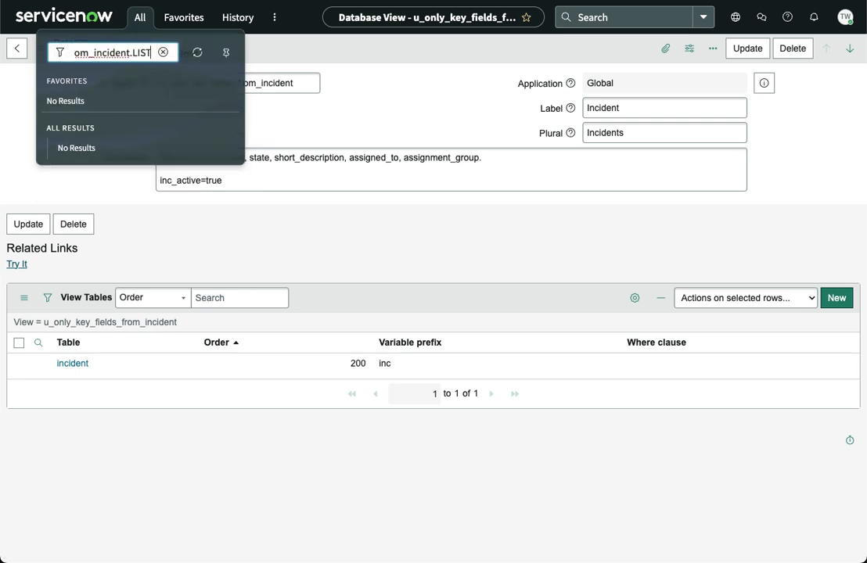
{"action": "key", "text": "Return"}
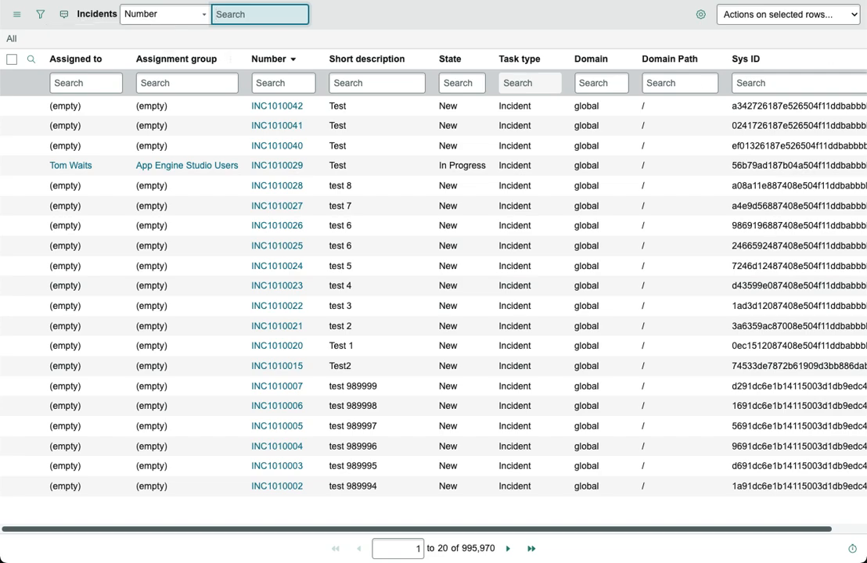
Check which columns the database view list offers and its browser response time breakdown.
{"action": "left_click", "coordinate": [701, 16]}
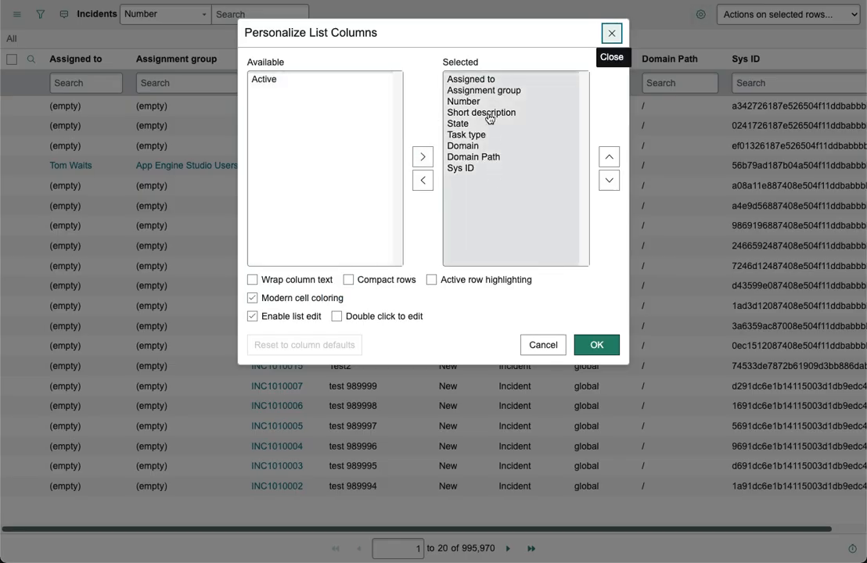
{"action": "left_click", "coordinate": [611, 33]}
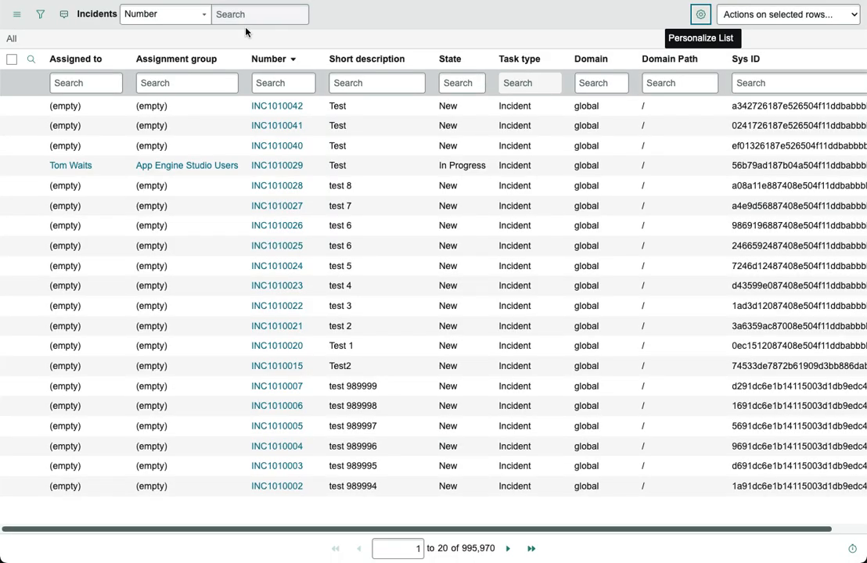
{"action": "left_click", "coordinate": [853, 549]}
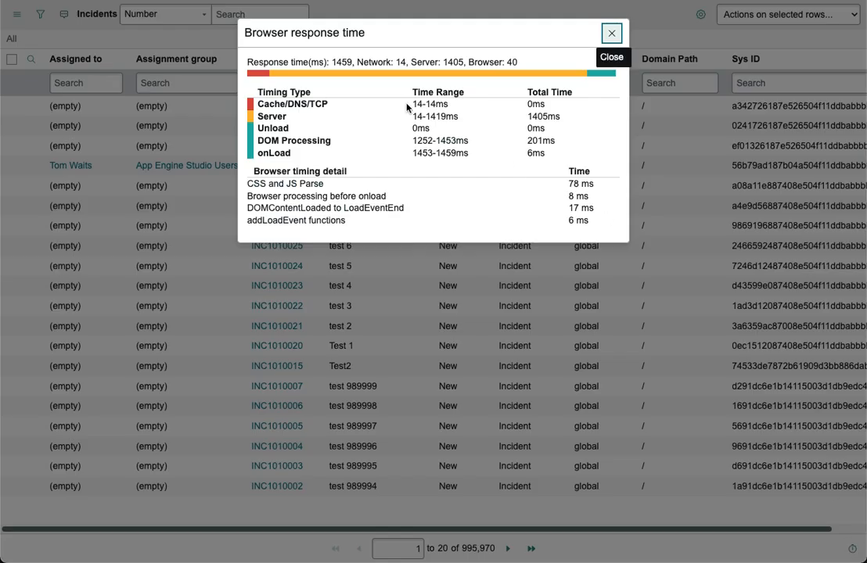
{"action": "left_click", "coordinate": [611, 33]}
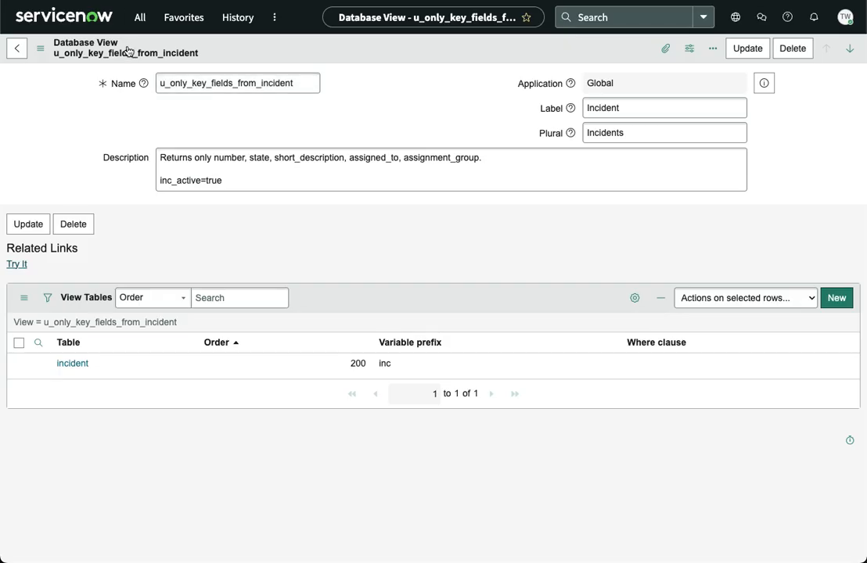
Open the full record list of the base incident table with incident.LIST for comparison.
{"action": "left_click", "coordinate": [139, 17]}
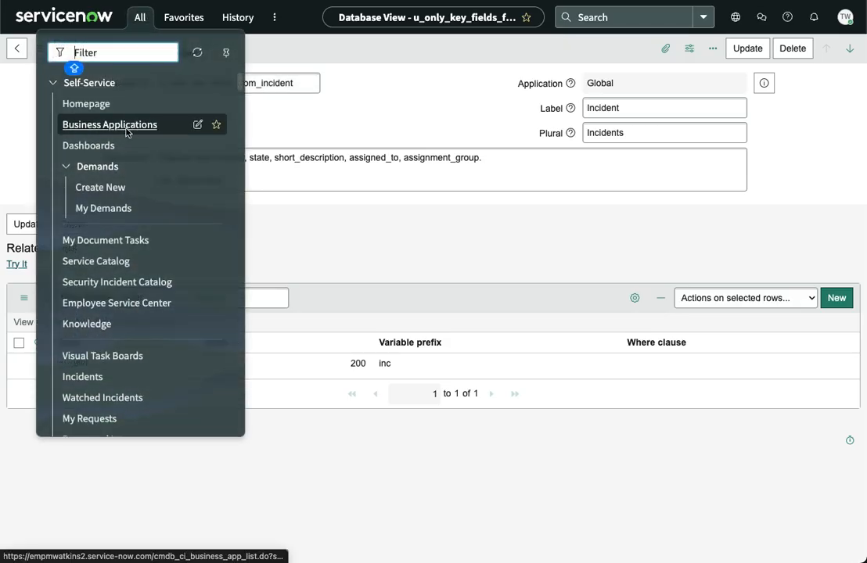
{"action": "type", "text": "INCID"}
{"action": "key", "text": "BackSpace"}
{"action": "key", "text": "BackSpace"}
{"action": "key", "text": "BackSpace"}
{"action": "key", "text": "BackSpace"}
{"action": "type", "text": "inci"}
{"action": "key", "text": "BackSpace"}
{"action": "type", "text": "cident"}
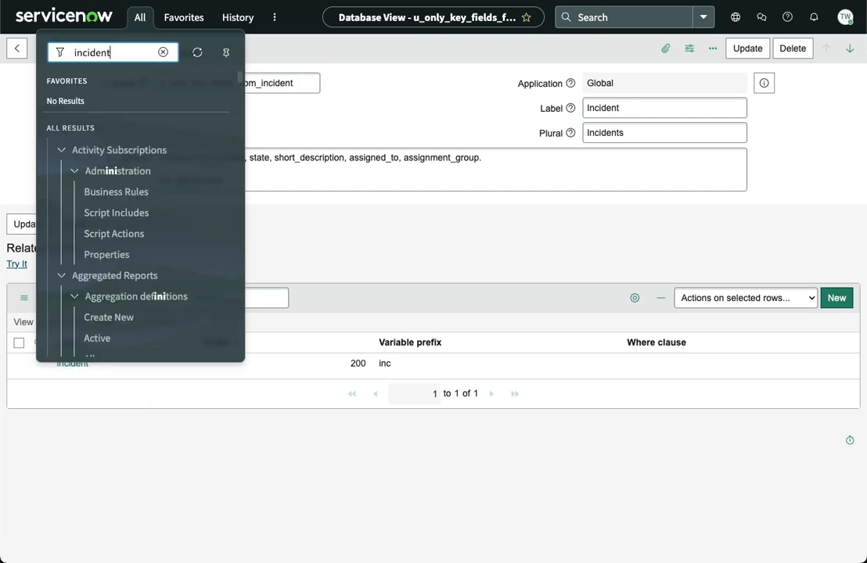
{"action": "type", "text": ".L"}
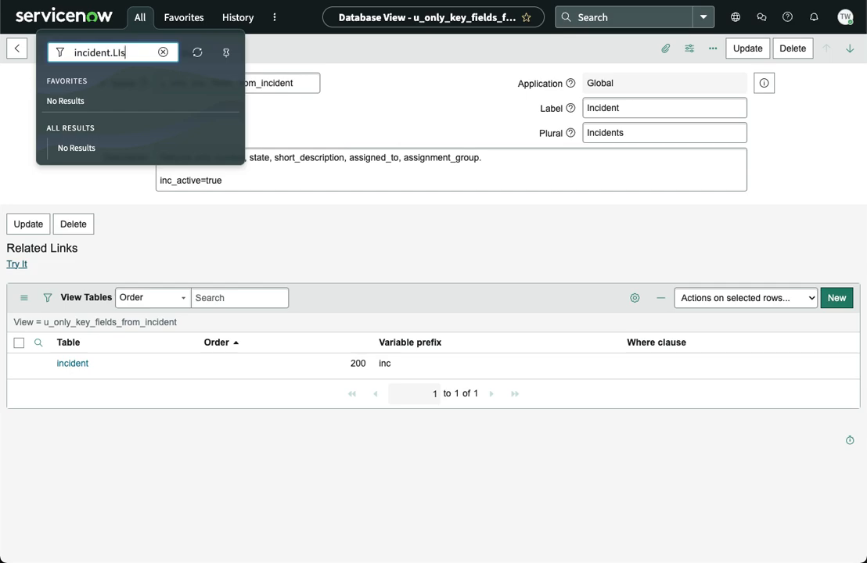
{"action": "type", "text": "IST"}
{"action": "key", "text": "Return"}
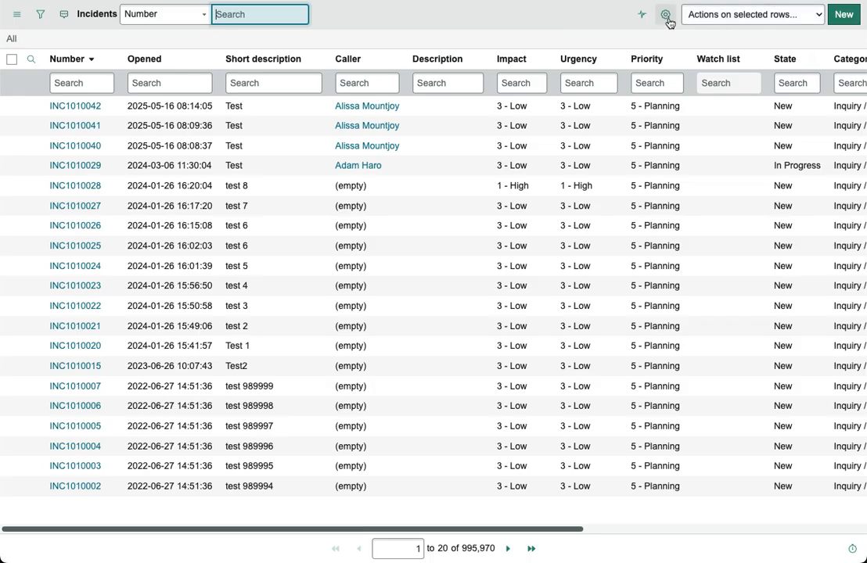
Check the available columns and the browser response time of the base incident table's list.
{"action": "left_click", "coordinate": [666, 17]}
{"action": "scroll", "coordinate": [307, 171], "scroll_direction": "down", "scroll_amount": 10}
{"action": "scroll", "coordinate": [308, 171], "scroll_direction": "up", "scroll_amount": 10}
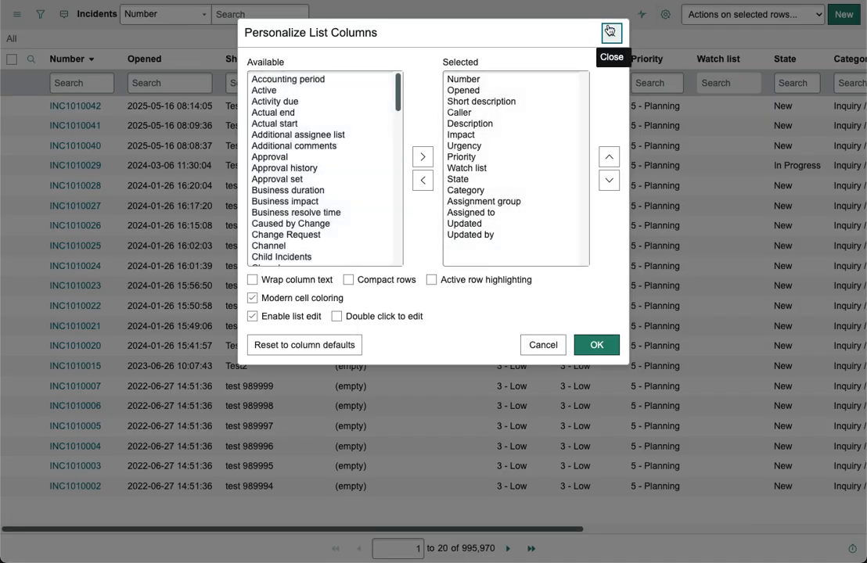
{"action": "left_click", "coordinate": [610, 30]}
{"action": "left_click", "coordinate": [854, 548]}
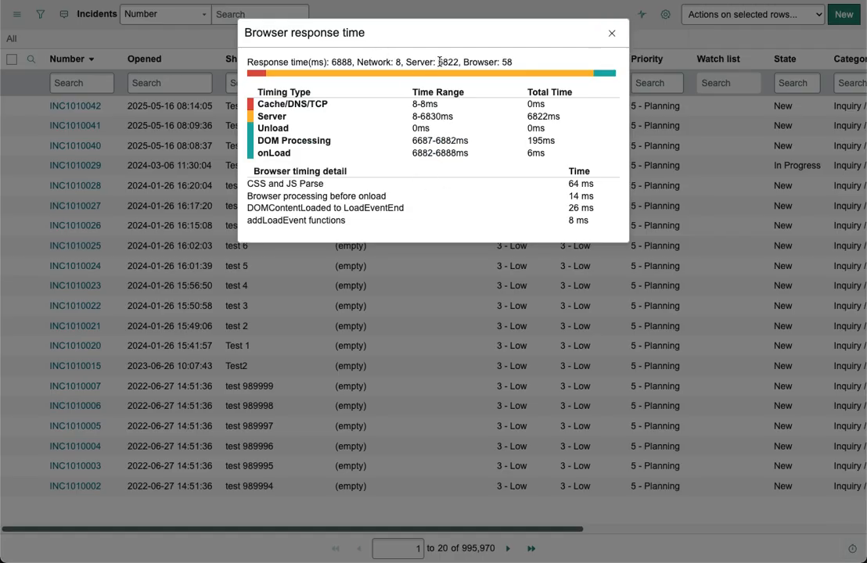
{"action": "left_click", "coordinate": [612, 33]}
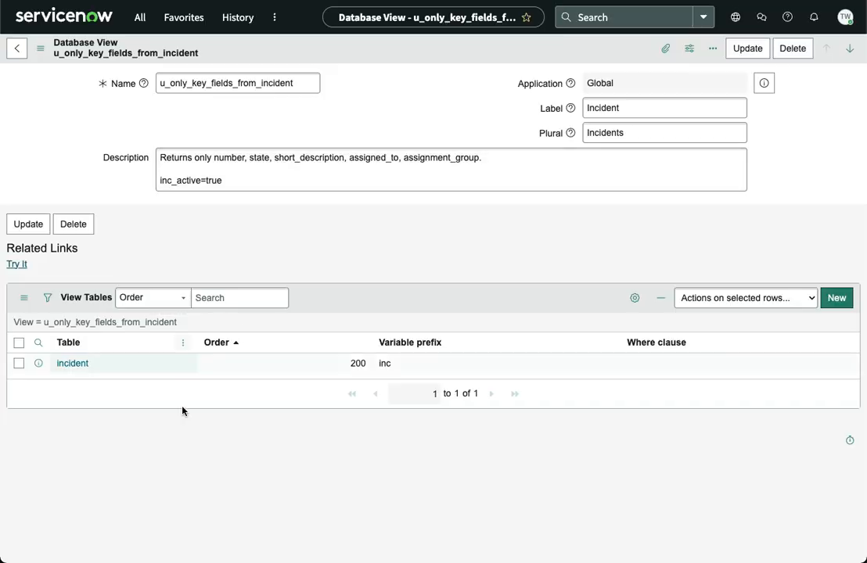
Open the database view's incident view table record and review its variable prefix and view fields.
{"action": "left_click", "coordinate": [73, 364]}
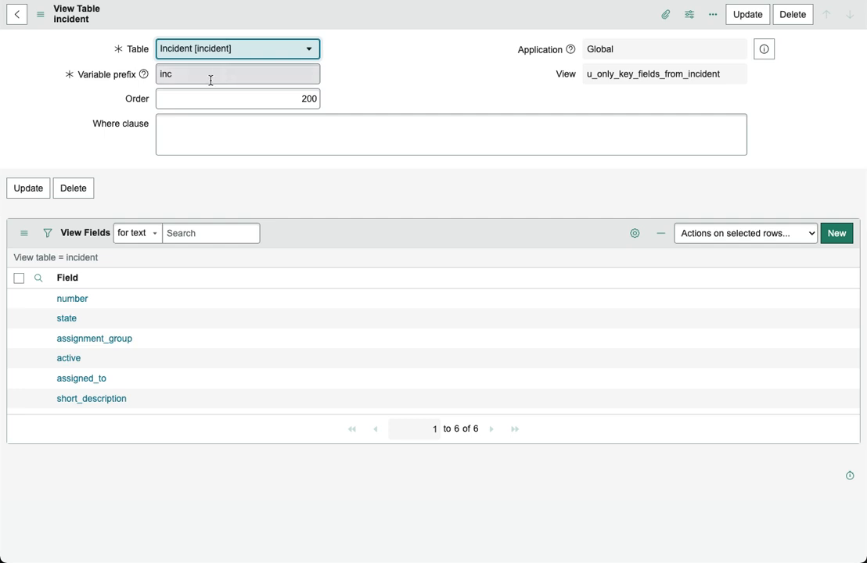
{"action": "key", "text": "Tab"}
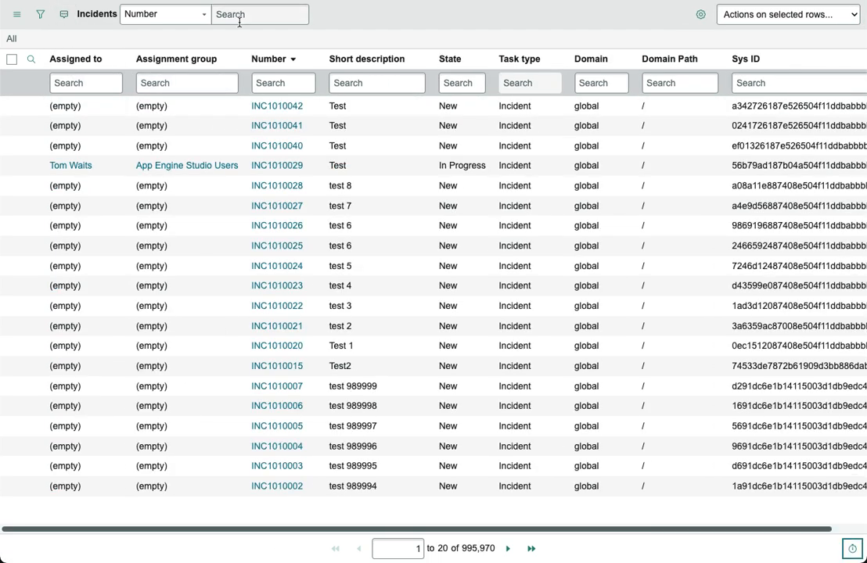
Filter the database view's Incidents list by Active is true and check the record count.
{"action": "left_click", "coordinate": [40, 14]}
{"action": "left_click", "coordinate": [72, 73]}
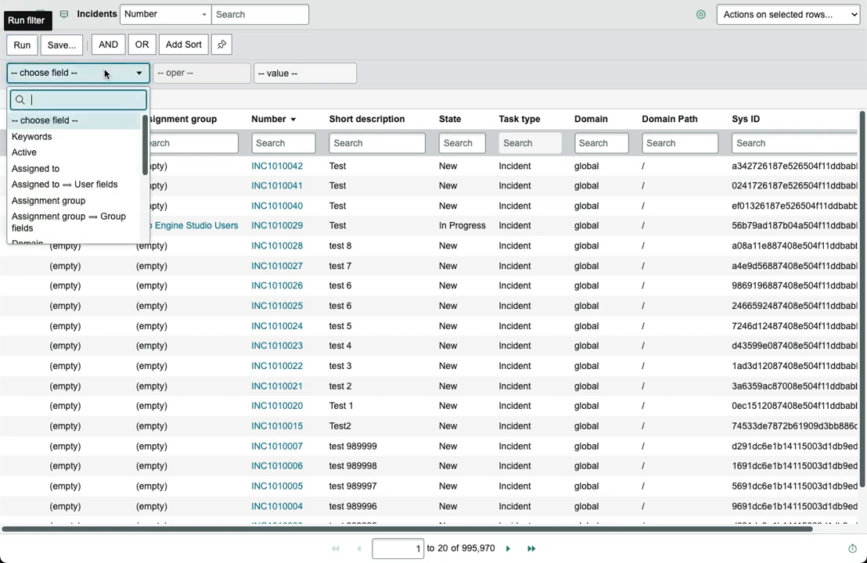
{"action": "type", "text": "ac"}
{"action": "key", "text": "Return"}
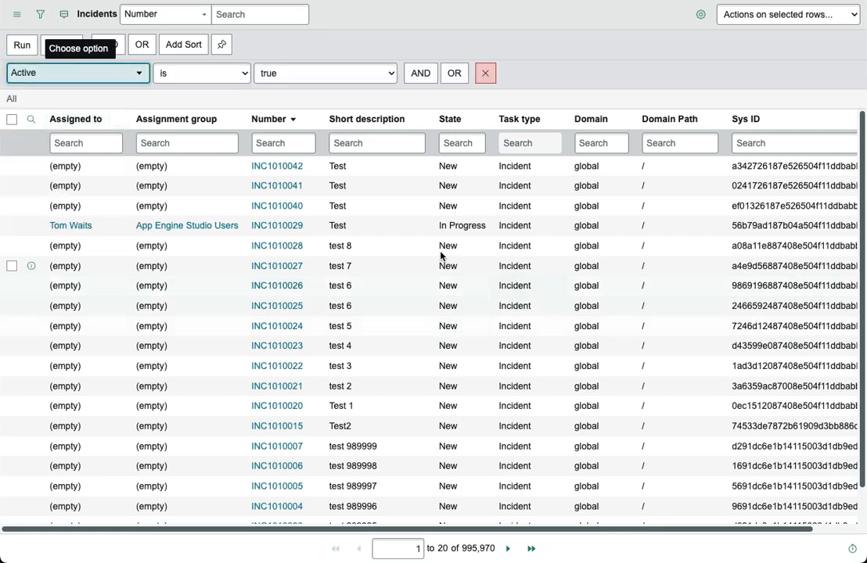
{"action": "left_click", "coordinate": [21, 44]}
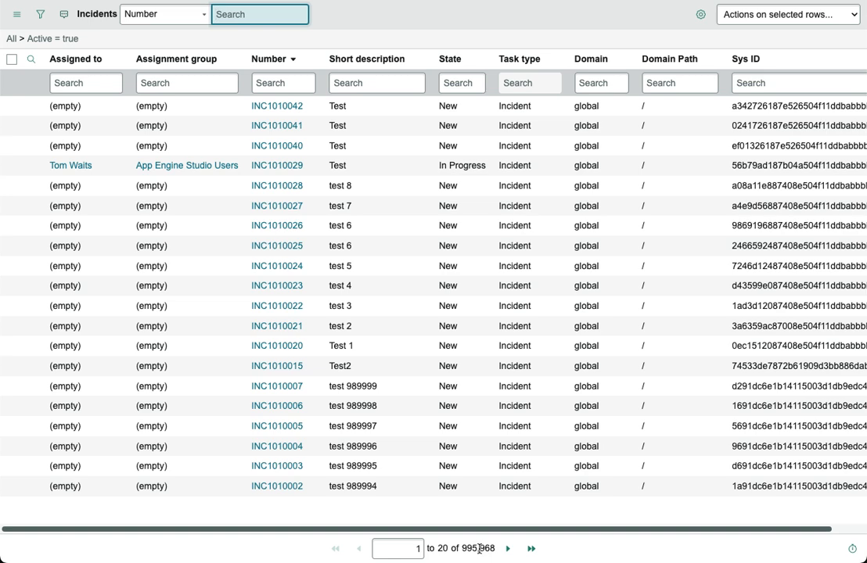
{"action": "double_click", "coordinate": [479, 548]}
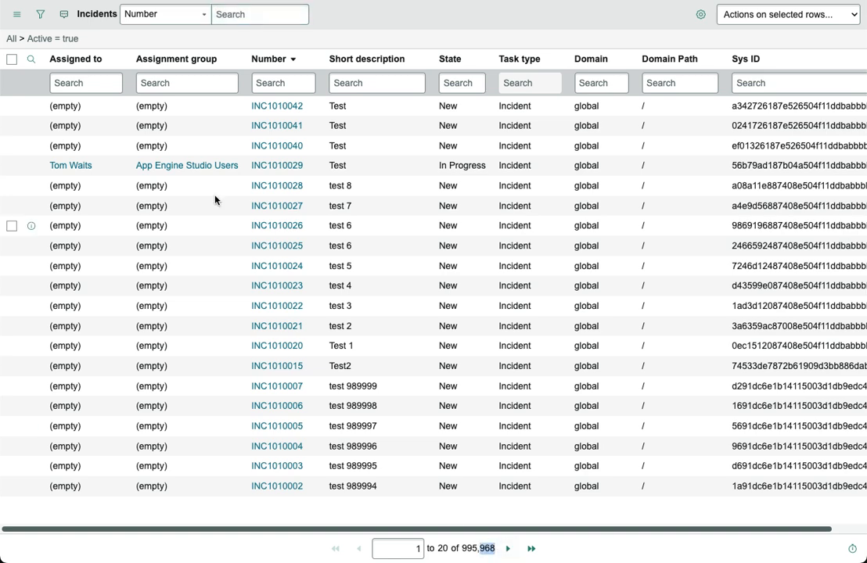
Copy the Active filter's query into the Assignment group column search to inspect its prefix, and remove the filter.
{"action": "right_click", "coordinate": [57, 45]}
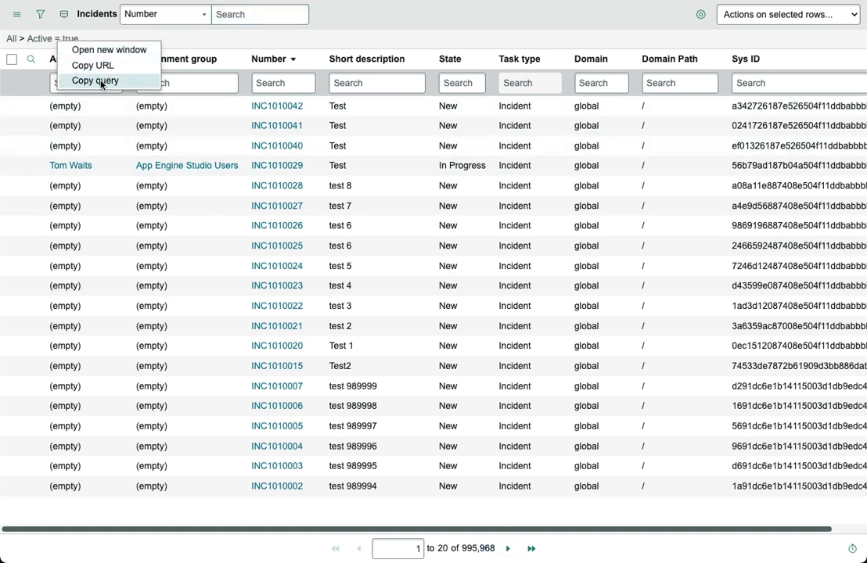
{"action": "left_click", "coordinate": [86, 80]}
{"action": "left_click", "coordinate": [189, 85]}
{"action": "key", "text": "ctrl+v"}
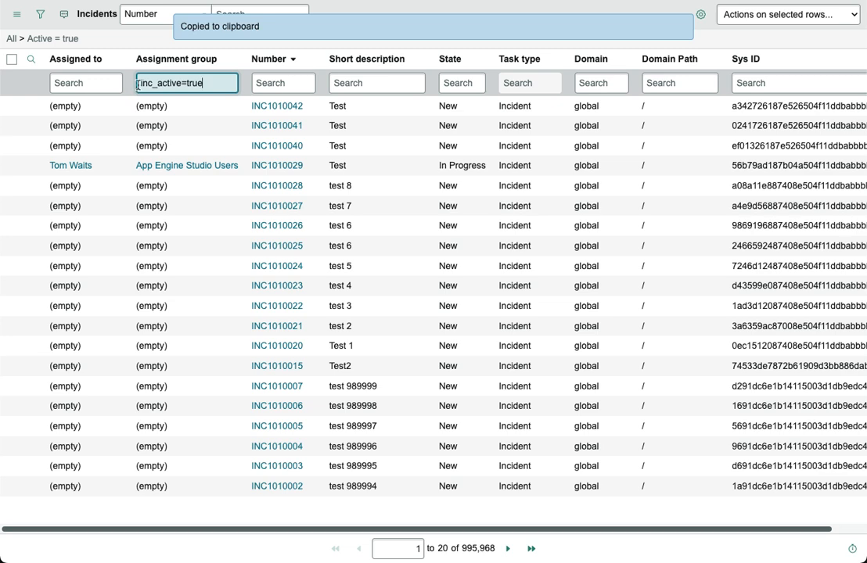
{"action": "left_click_drag", "start_coordinate": [149, 84], "coordinate": [154, 83]}
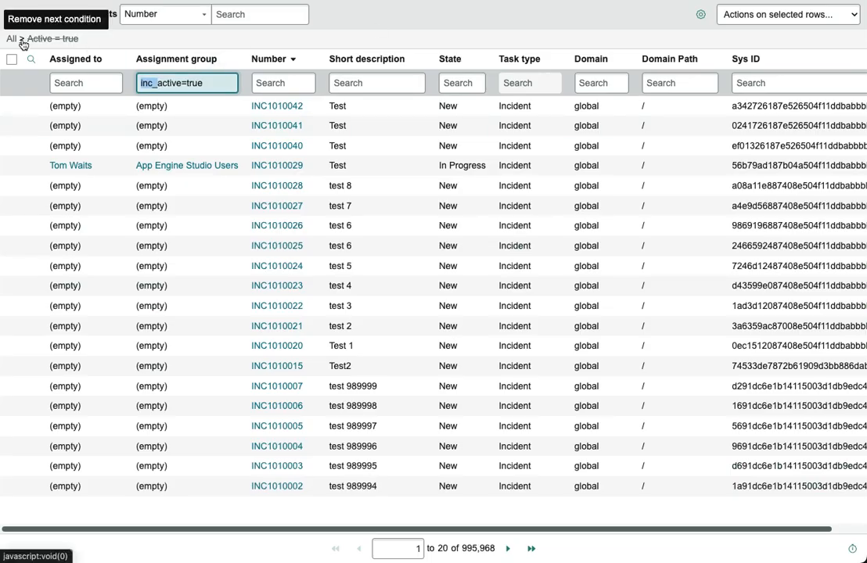
{"action": "left_click", "coordinate": [20, 39]}
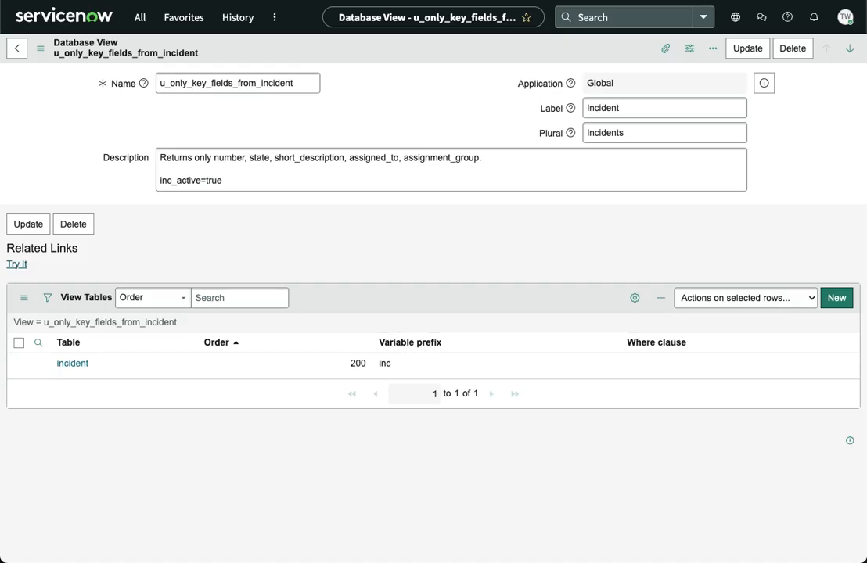
Find Business Rules under System Definition and open its list in a new browser tab.
{"action": "left_click", "coordinate": [140, 17]}
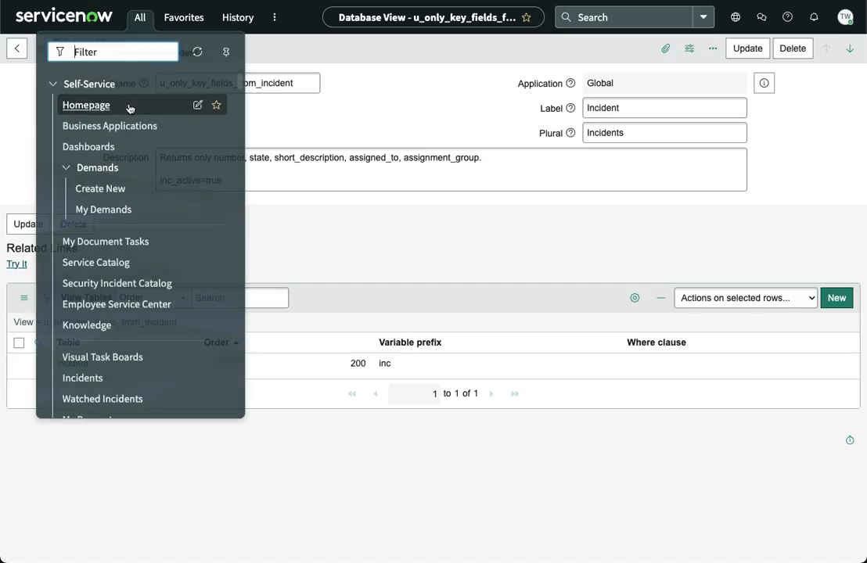
{"action": "type", "text": "business"}
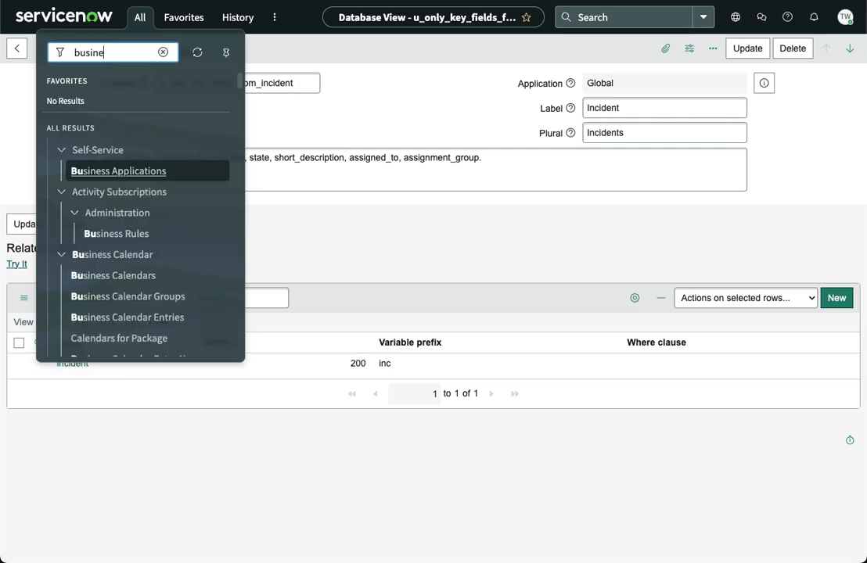
{"action": "scroll", "coordinate": [129, 327], "scroll_direction": "down", "scroll_amount": 5}
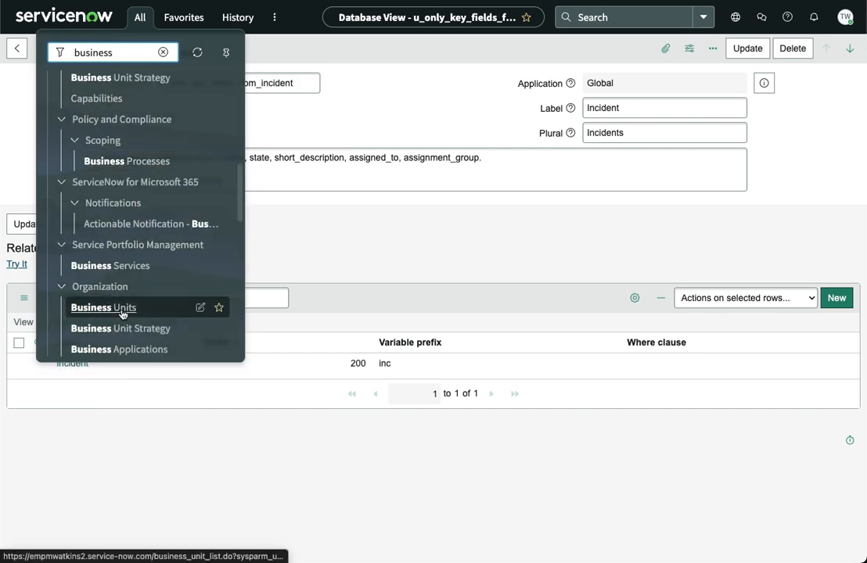
{"action": "scroll", "coordinate": [122, 309], "scroll_direction": "up", "scroll_amount": 1}
{"action": "type", "text": "rule"}
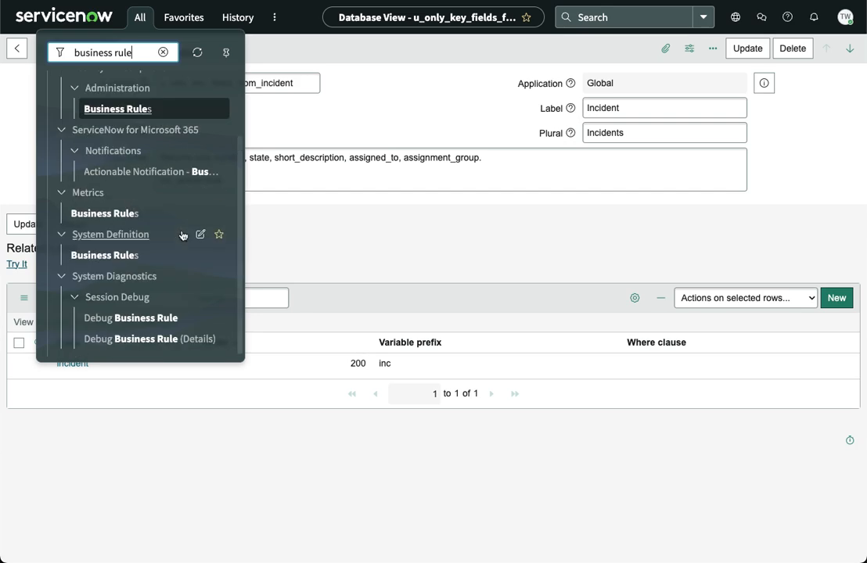
{"action": "left_click", "coordinate": [114, 261], "text": "super"}
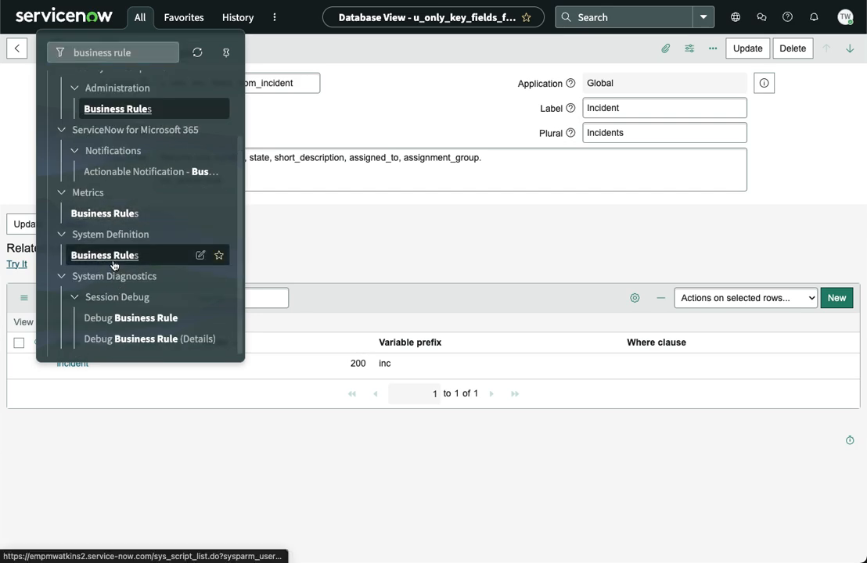
{"action": "key", "text": "ctrl+Tab"}
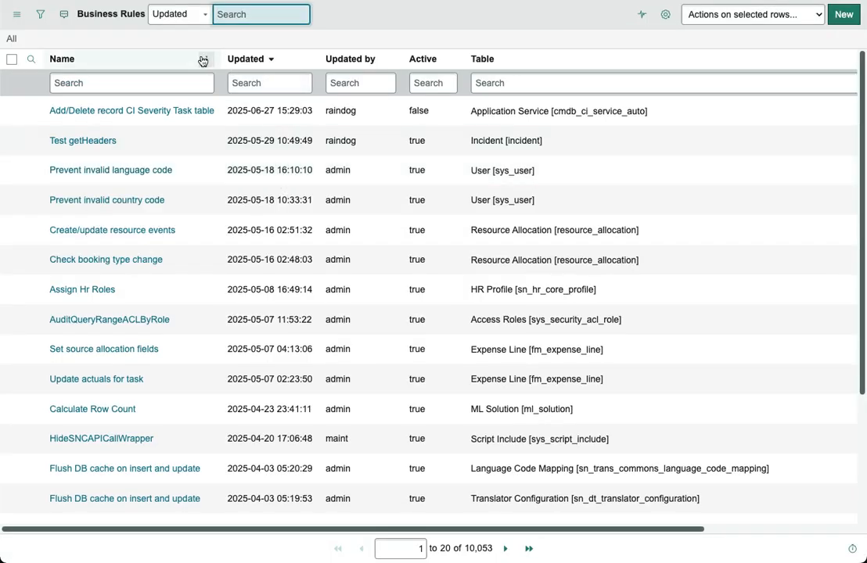
Create a new business rule whose name starts with the view's name, "u_only_key_fields_from_incident", followed by "active".
{"action": "left_click", "coordinate": [843, 17]}
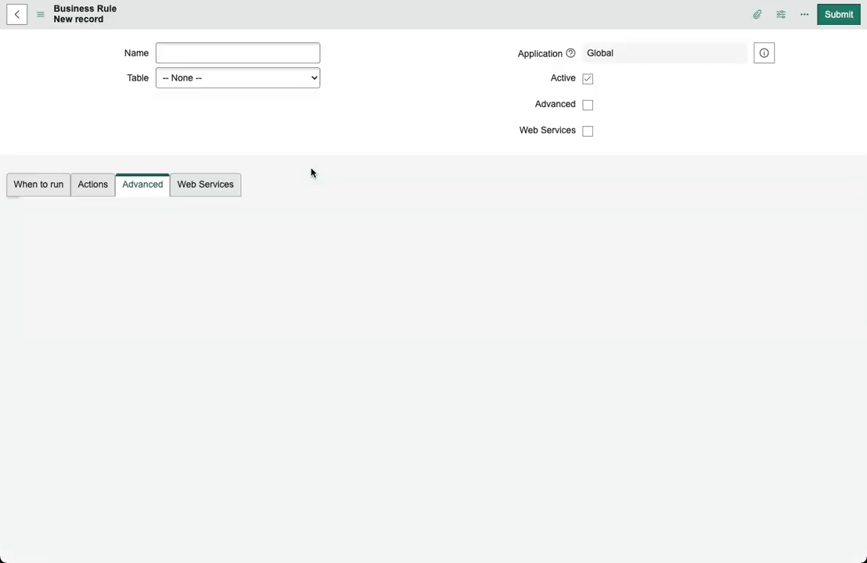
{"action": "left_click", "coordinate": [178, 97]}
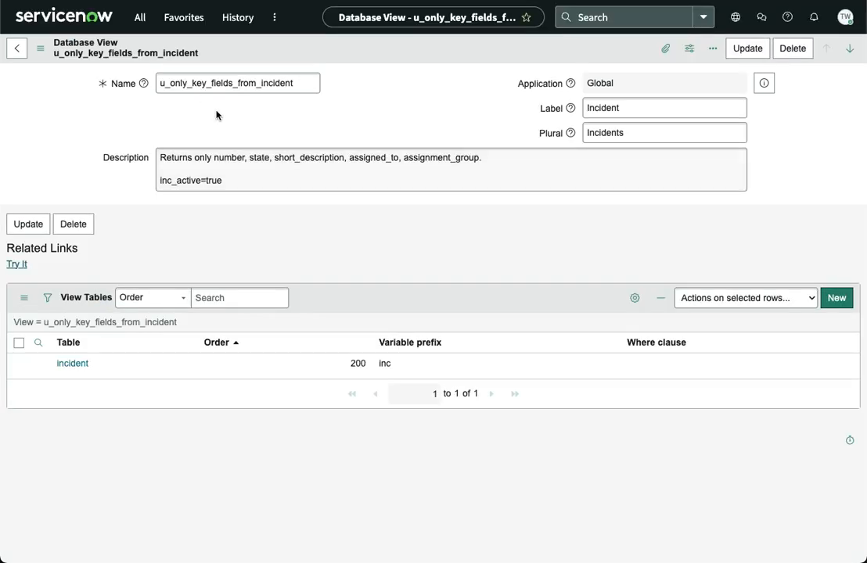
{"action": "double_click", "coordinate": [225, 82]}
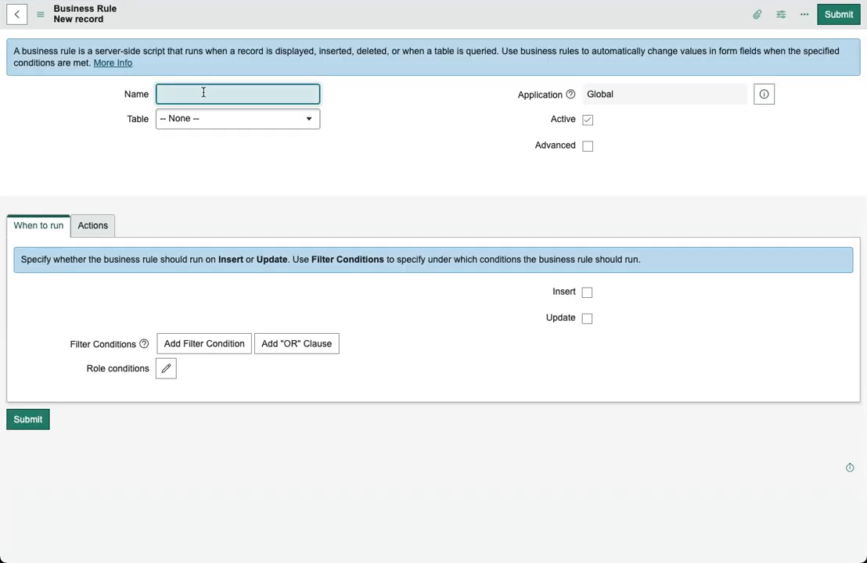
{"action": "key", "text": "ctrl+v"}
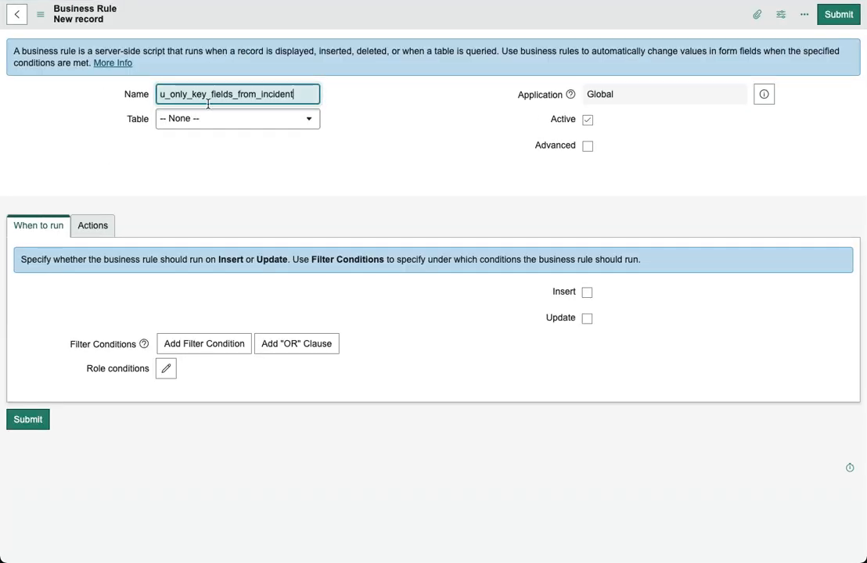
{"action": "type", "text": "active o"}
Set the business rule's table to the Incident view u_only_key_fields_from_incident and enable the Advanced option.
{"action": "left_click", "coordinate": [283, 120]}
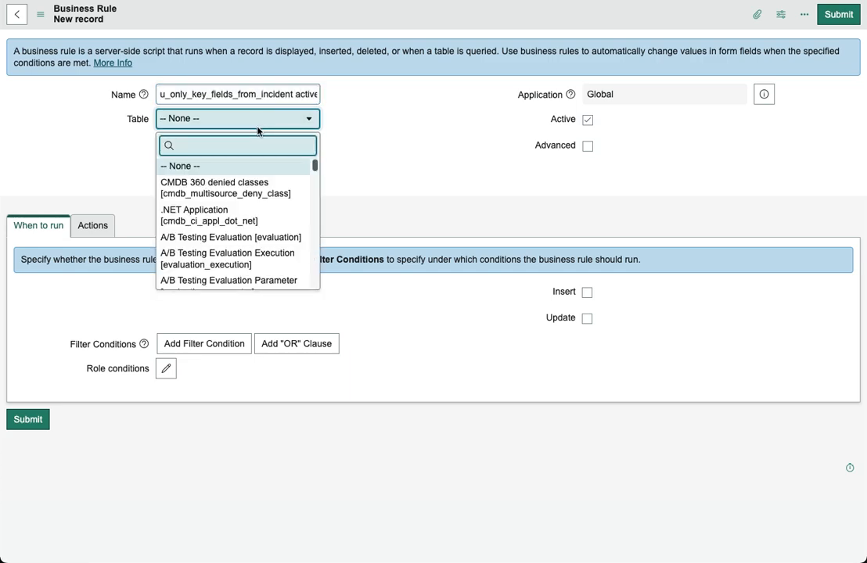
{"action": "type", "text": "u_only_key_fields_from_incident"}
{"action": "left_click", "coordinate": [244, 171]}
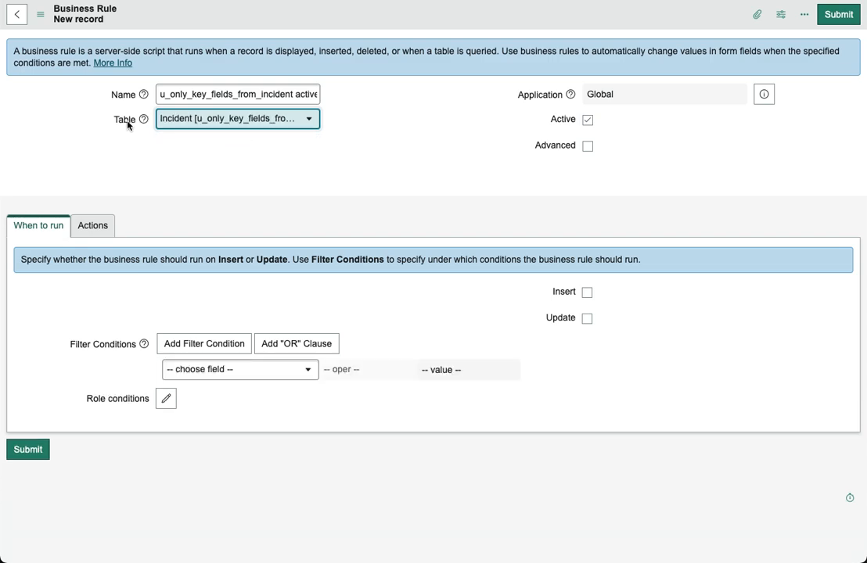
{"action": "left_click", "coordinate": [588, 145]}
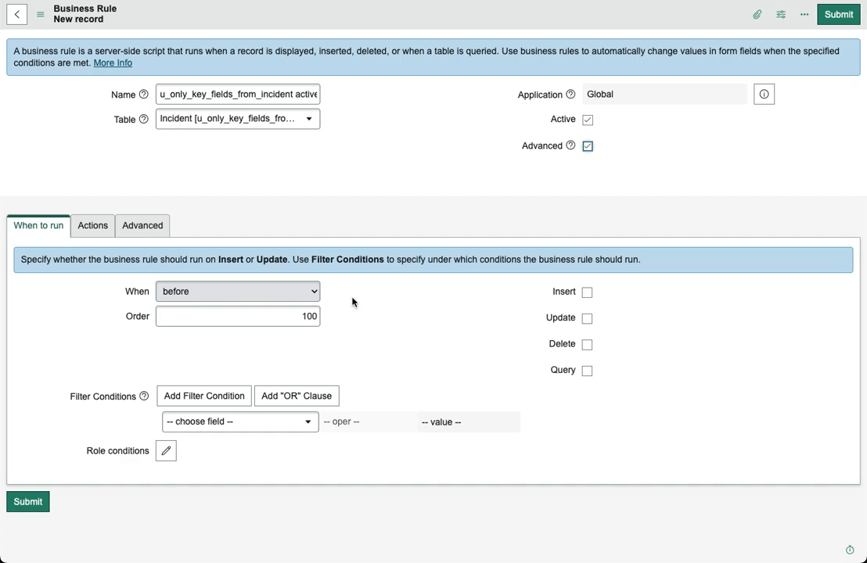
Replace the placeholder comment in the rule's script with current.addQuery("inc_active", true);.
{"action": "left_click", "coordinate": [152, 226]}
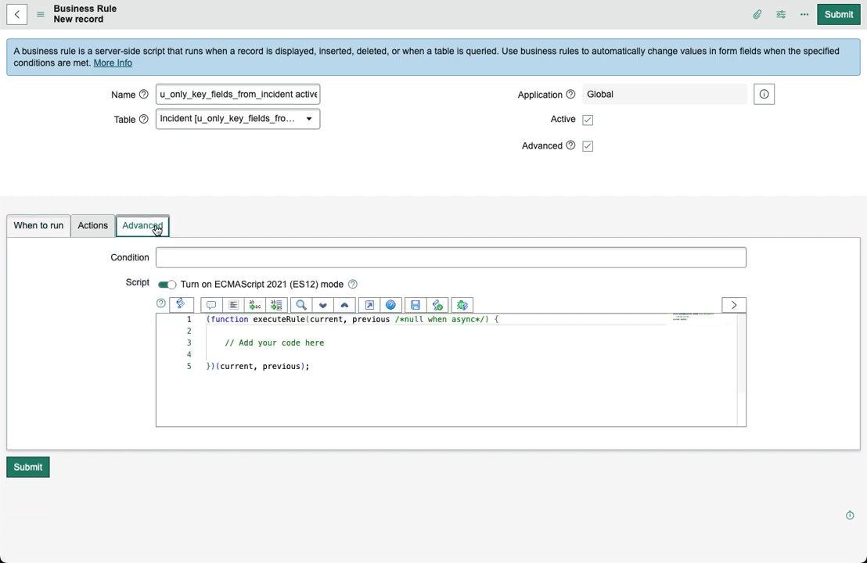
{"action": "left_click", "coordinate": [395, 329]}
{"action": "left_click", "coordinate": [314, 342]}
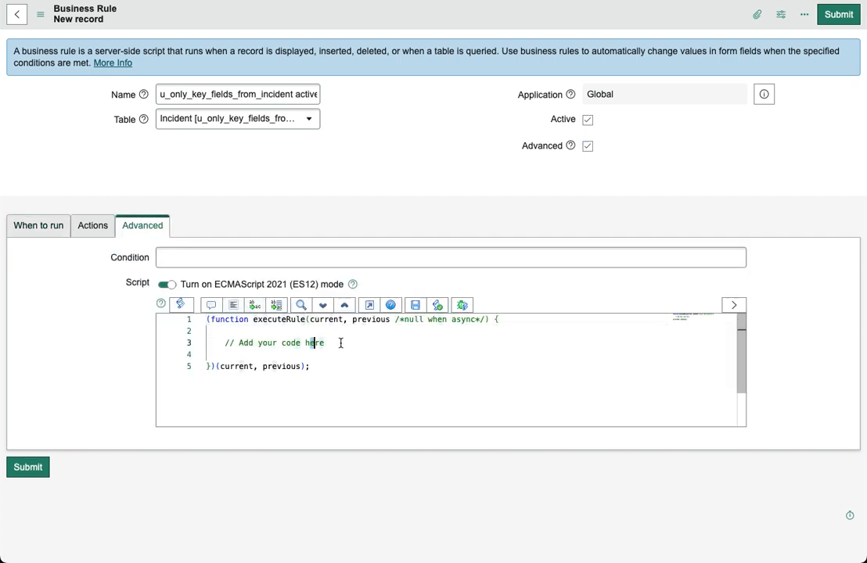
{"action": "left_click_drag", "start_coordinate": [230, 342], "coordinate": [355, 343]}
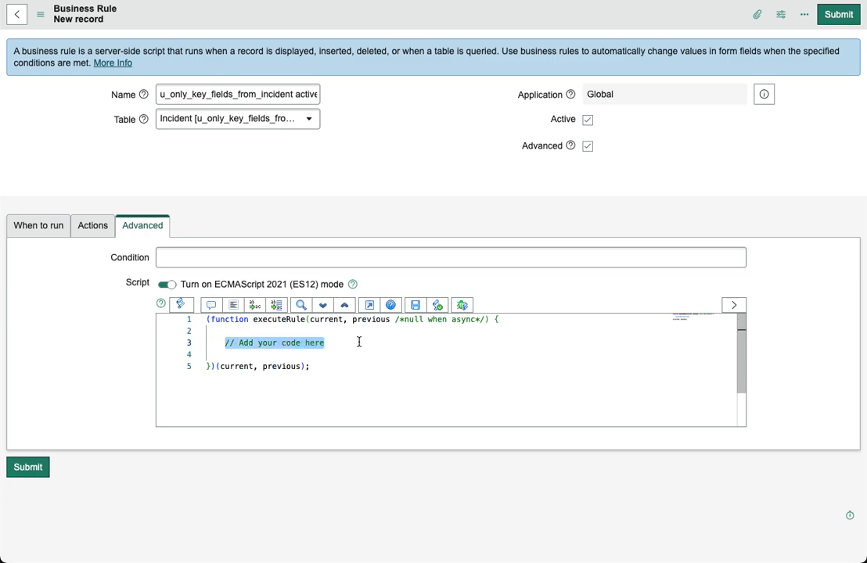
{"action": "type", "text": "current."}
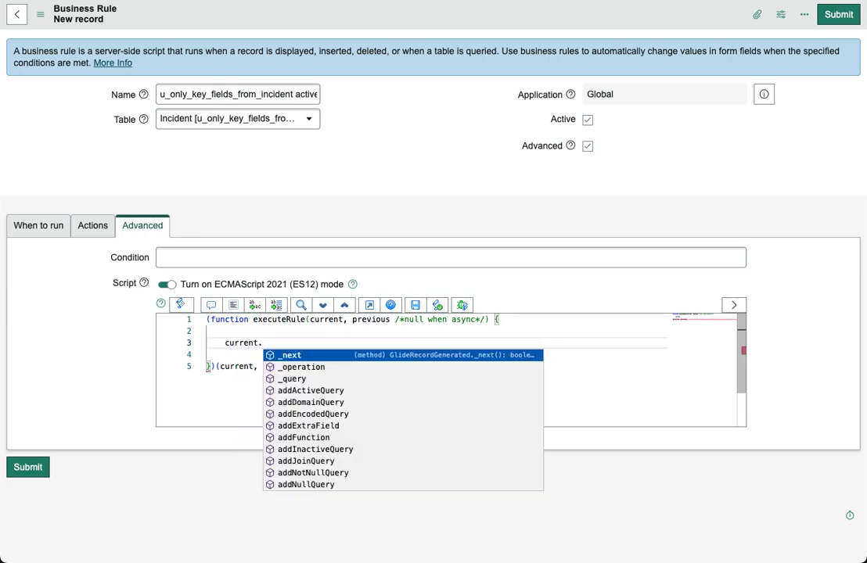
{"action": "type", "text": "addQuery"}
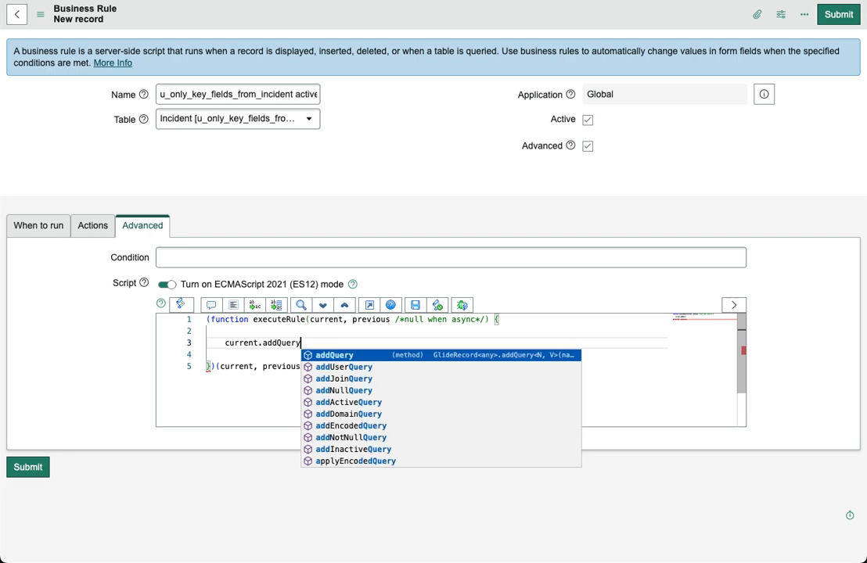
{"action": "type", "text": "(\"u_ac"}
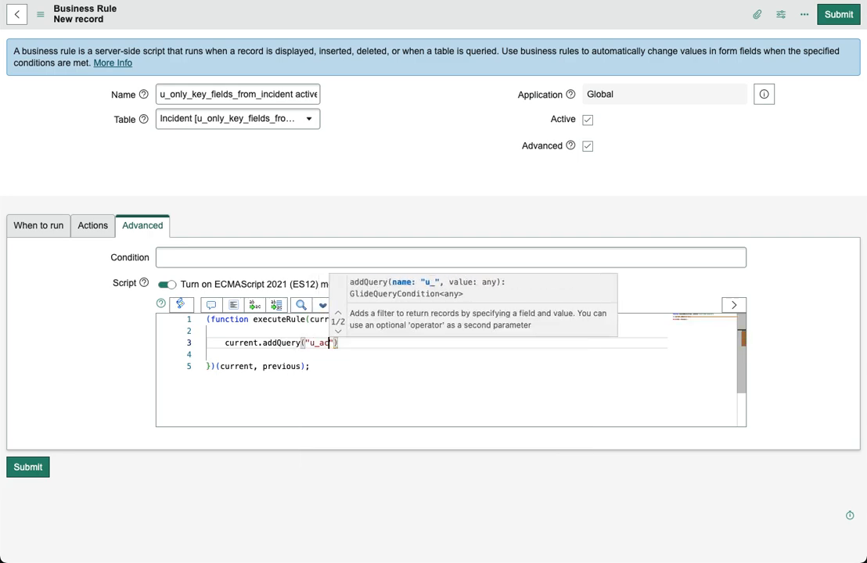
{"action": "key", "text": "BackSpace"}
{"action": "key", "text": "BackSpace"}
{"action": "key", "text": "BackSpace"}
{"action": "type", "text": "inc_a"}
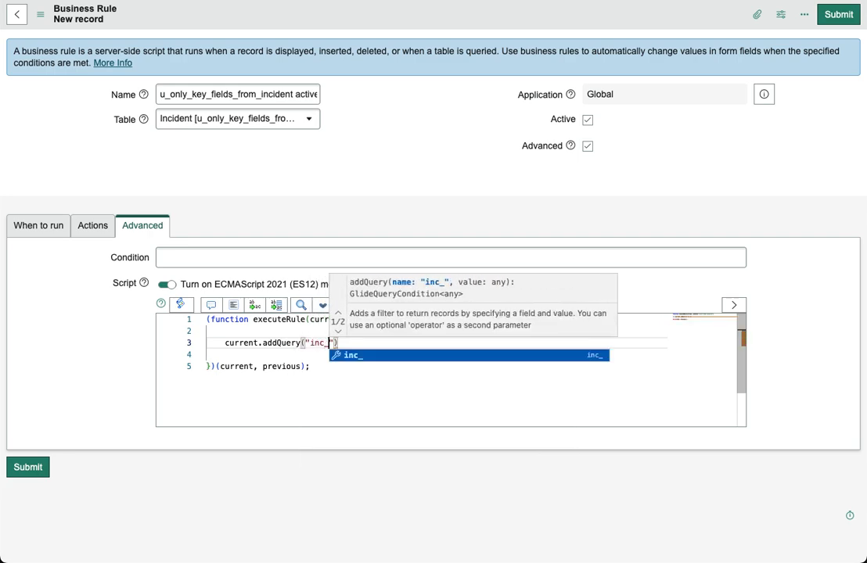
{"action": "type", "text": "ctive\"), "}
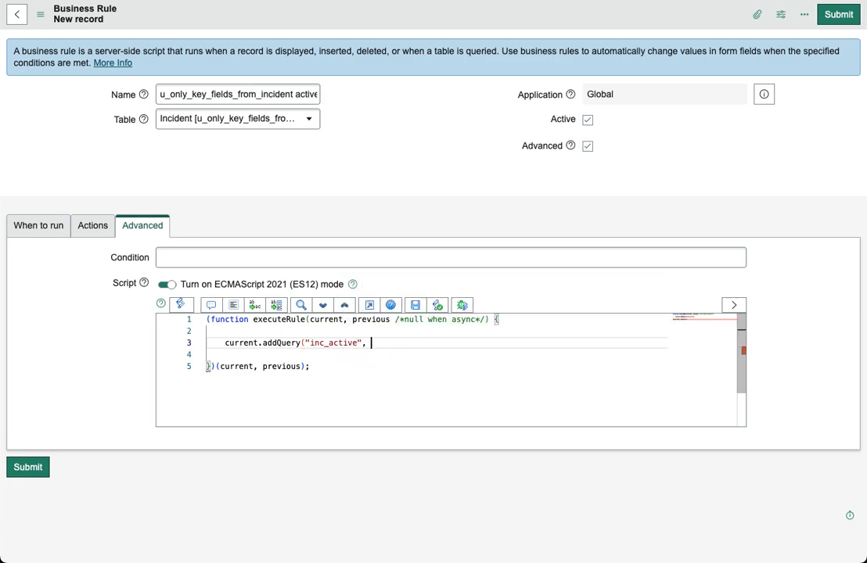
{"action": "type", "text": "true);"}
Delete the addQuery call's field name and re-enter it as "inc_active", including the view prefix.
{"action": "left_click", "coordinate": [304, 345]}
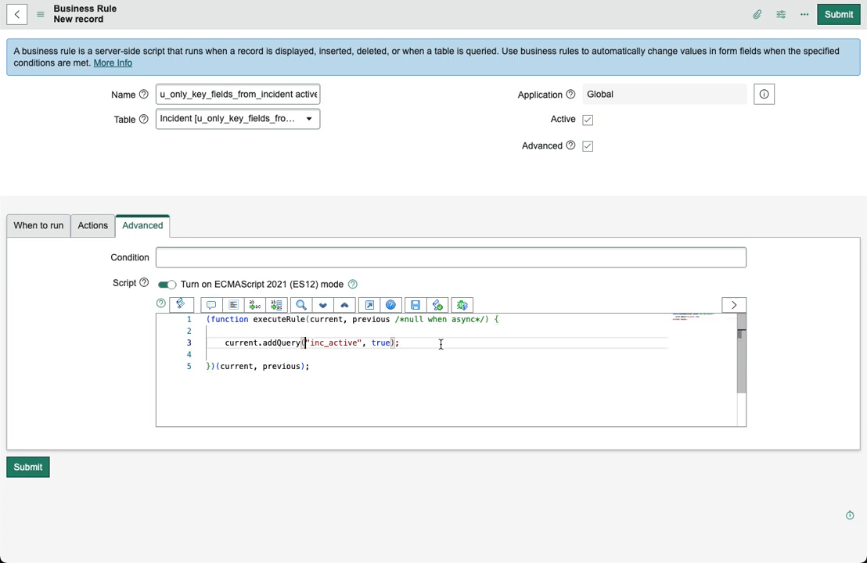
{"action": "key", "text": "alt+shift+Right"}
{"action": "key", "text": "alt+shift+Right"}
{"action": "key", "text": "BackSpace"}
{"action": "type", "text": "\"inc_"}
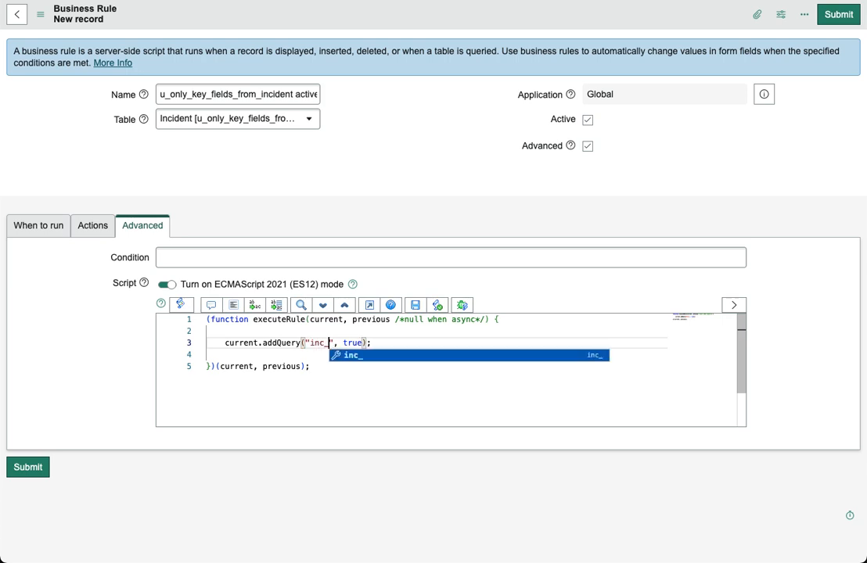
{"action": "type", "text": "act"}
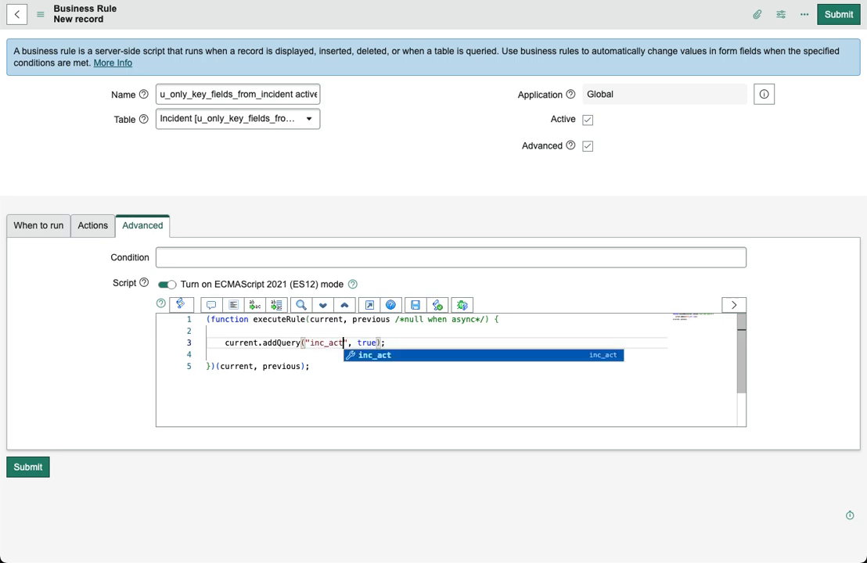
{"action": "type", "text": "ive"}
{"action": "left_click", "coordinate": [399, 343]}
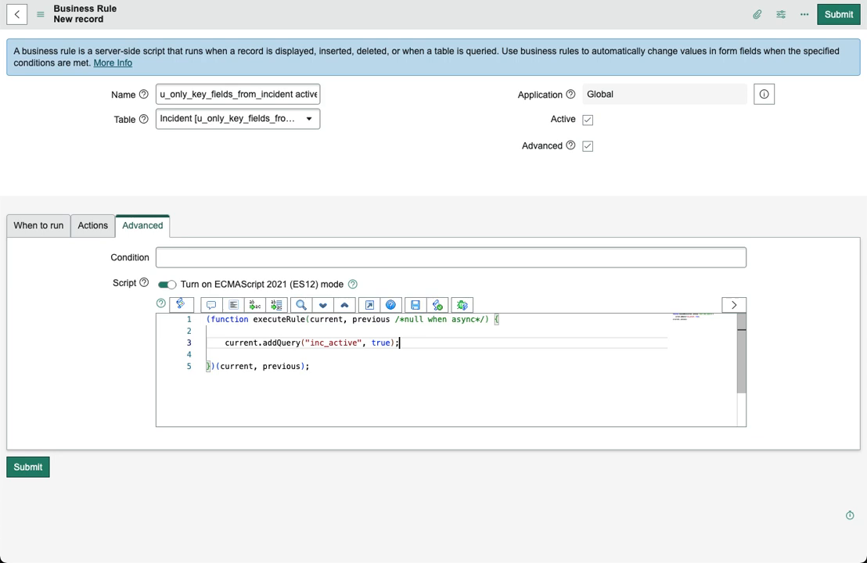
{"action": "left_click", "coordinate": [408, 378]}
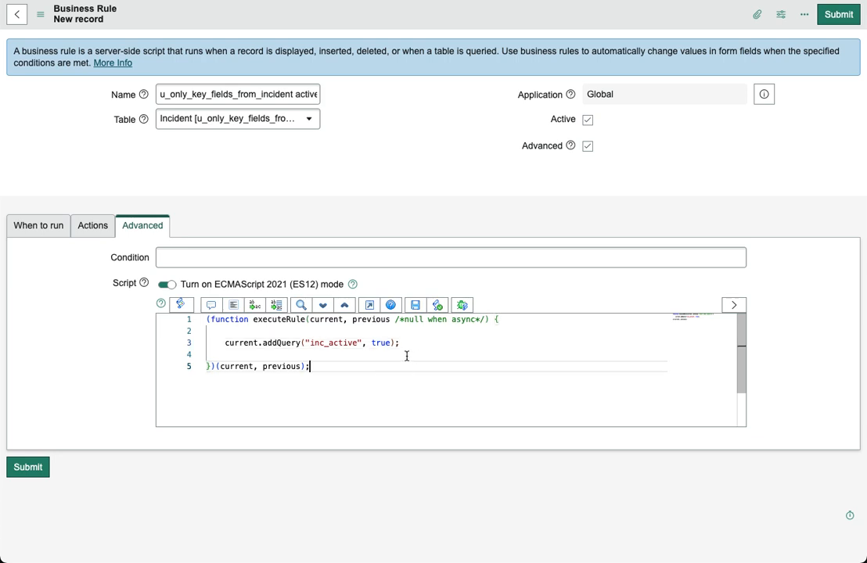
{"action": "left_click", "coordinate": [448, 341]}
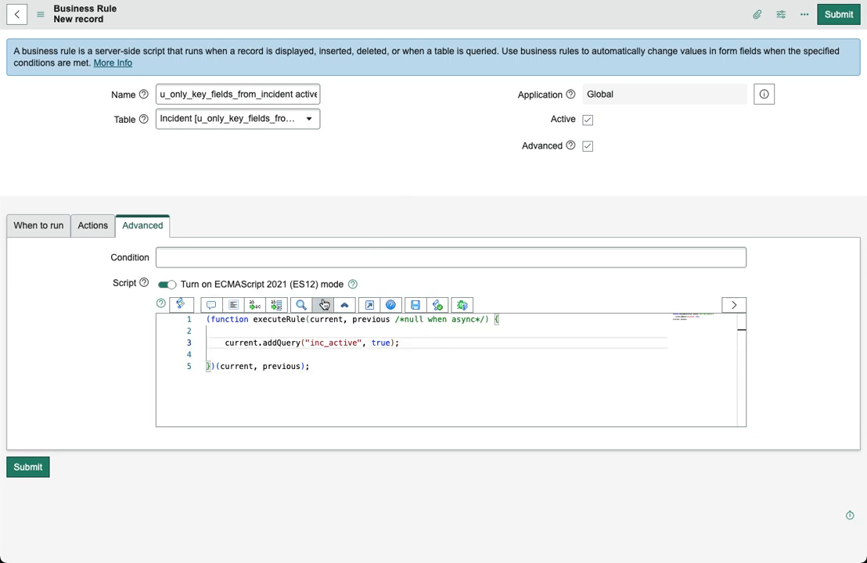
Highlight the inc_ prefix in the script and save the business rule.
{"action": "left_click_drag", "start_coordinate": [311, 343], "coordinate": [329, 345]}
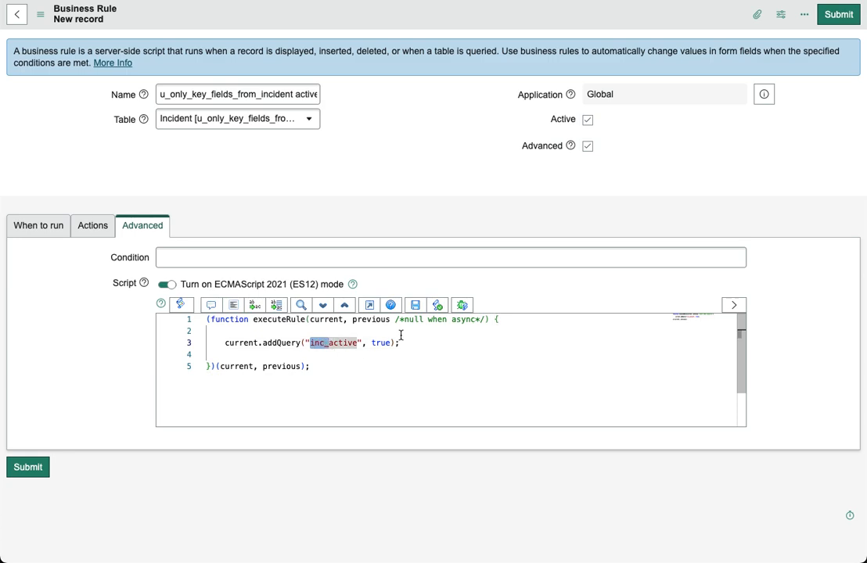
{"action": "right_click", "coordinate": [419, 13]}
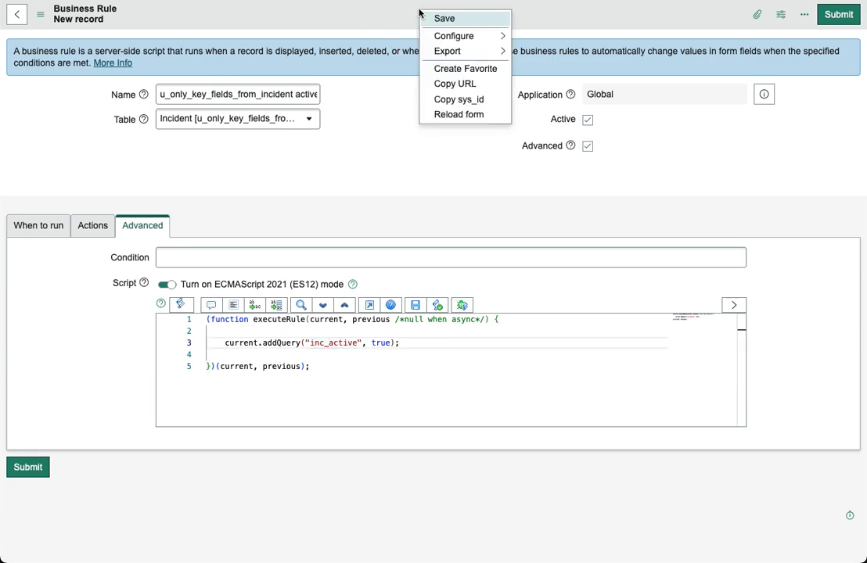
{"action": "left_click", "coordinate": [442, 18]}
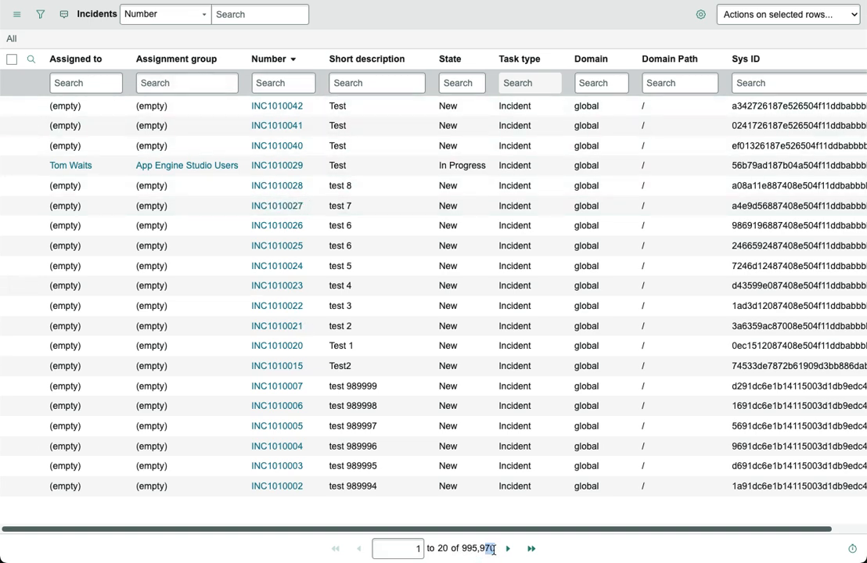
Reload the database view's Incidents list with all records to test the business rule.
{"action": "left_click", "coordinate": [12, 38]}
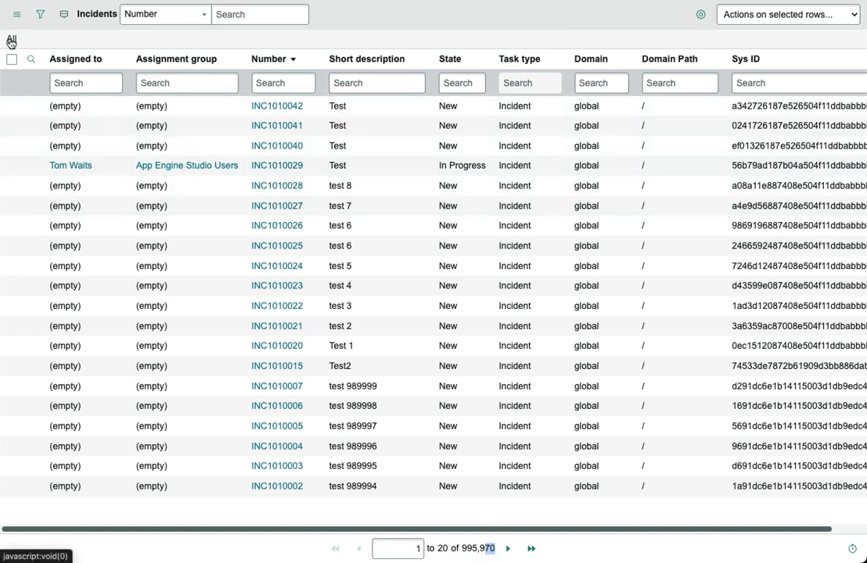